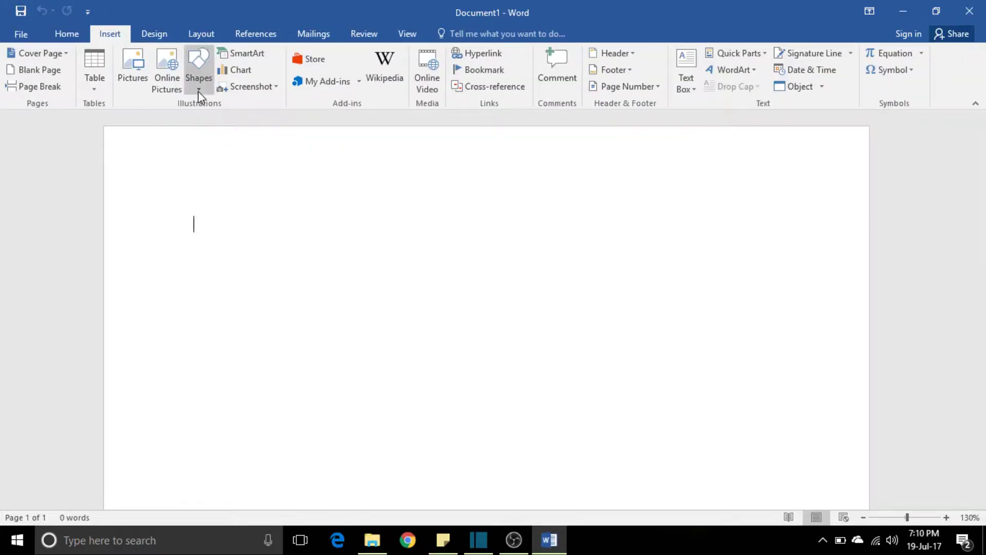
Draw an oval shape near the top of the page.
{"action": "left_click", "coordinate": [198, 94]}
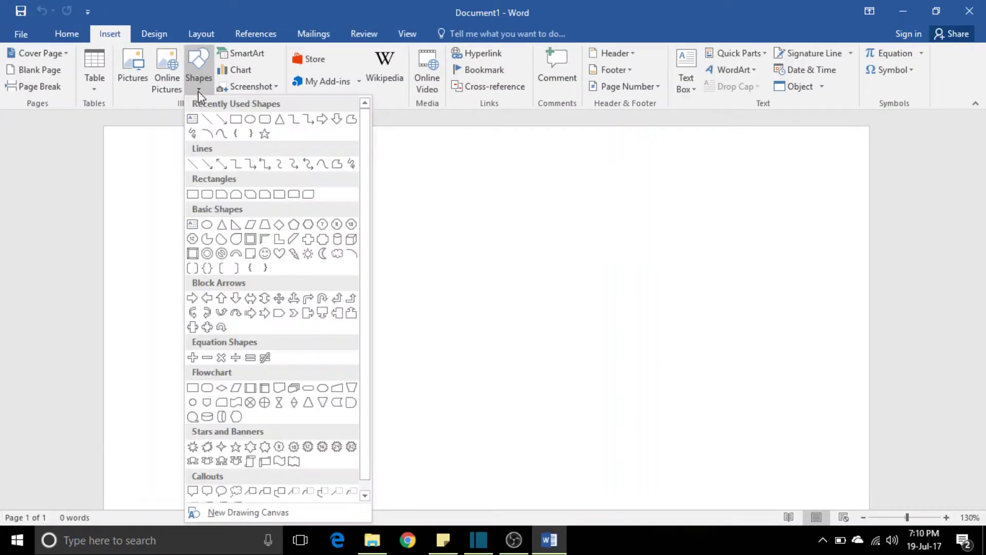
{"action": "left_click", "coordinate": [235, 119]}
{"action": "mouse_move", "coordinate": [206, 191]}
{"action": "left_mouse_down"}
{"action": "mouse_move", "coordinate": [330, 222]}
{"action": "mouse_move", "coordinate": [333, 244]}
{"action": "left_mouse_up"}
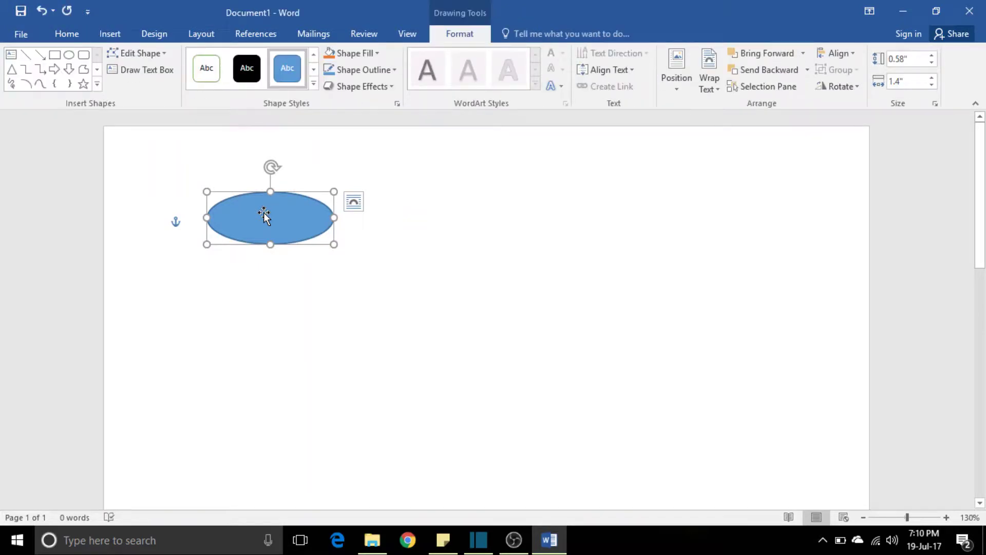
Label the oval 'Start' and move it onto the page's centre guide.
{"action": "right_click", "coordinate": [264, 215]}
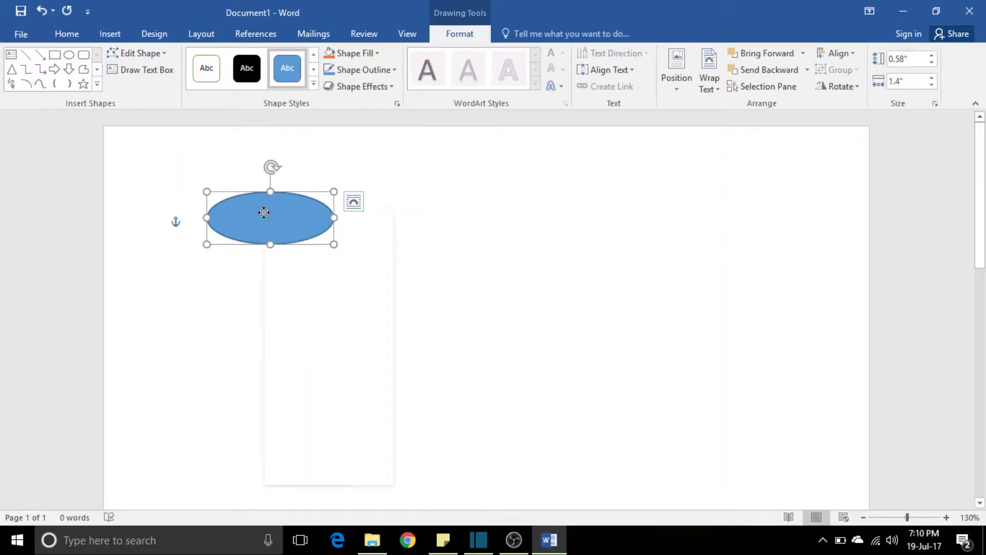
{"action": "left_click", "coordinate": [330, 295]}
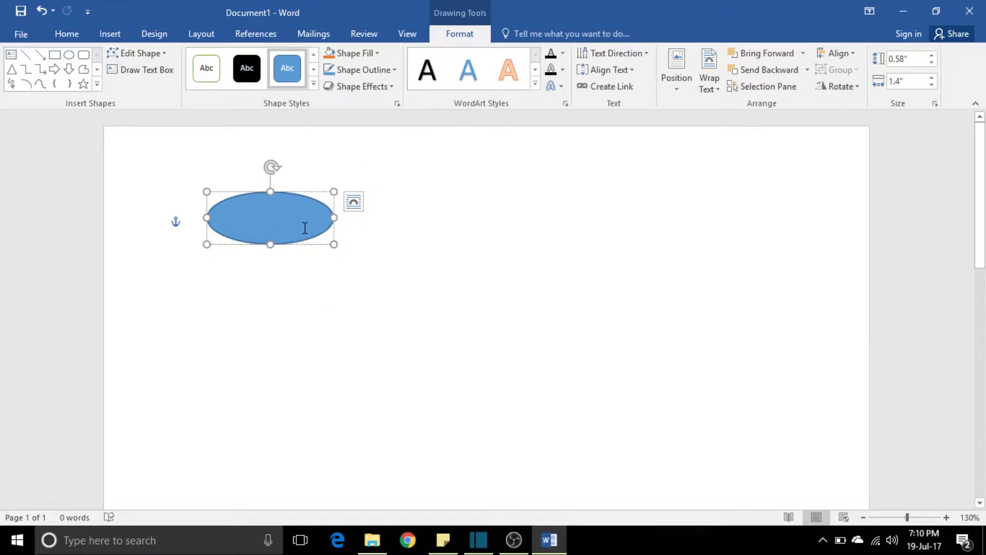
{"action": "type", "text": "Start"}
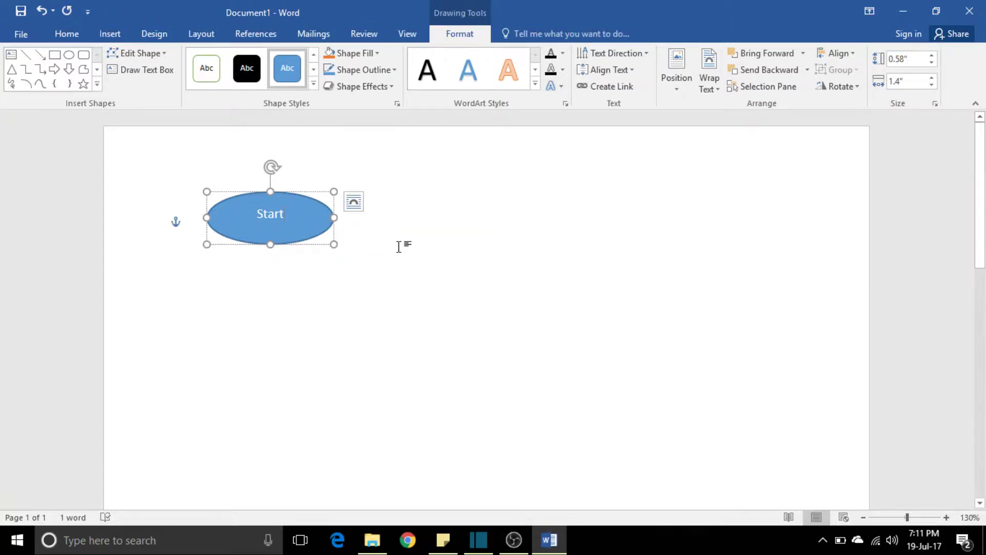
{"action": "left_click", "coordinate": [411, 251]}
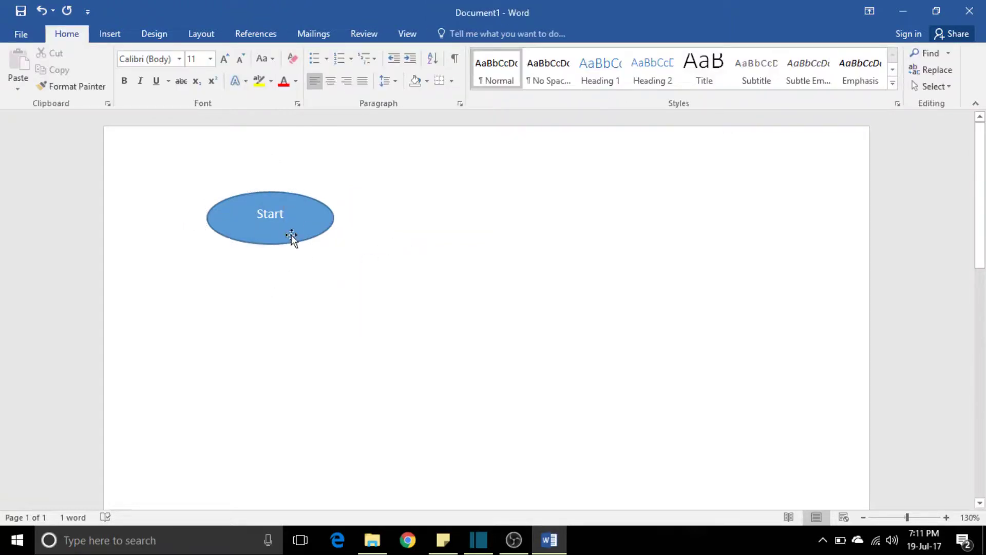
{"action": "left_click_drag", "start_coordinate": [291, 235], "coordinate": [507, 225]}
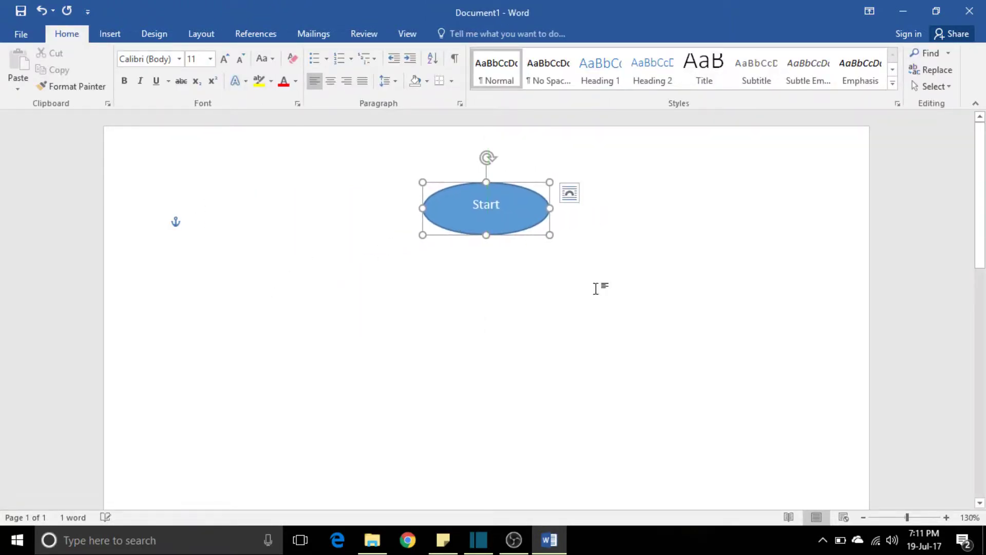
{"action": "left_click", "coordinate": [569, 334]}
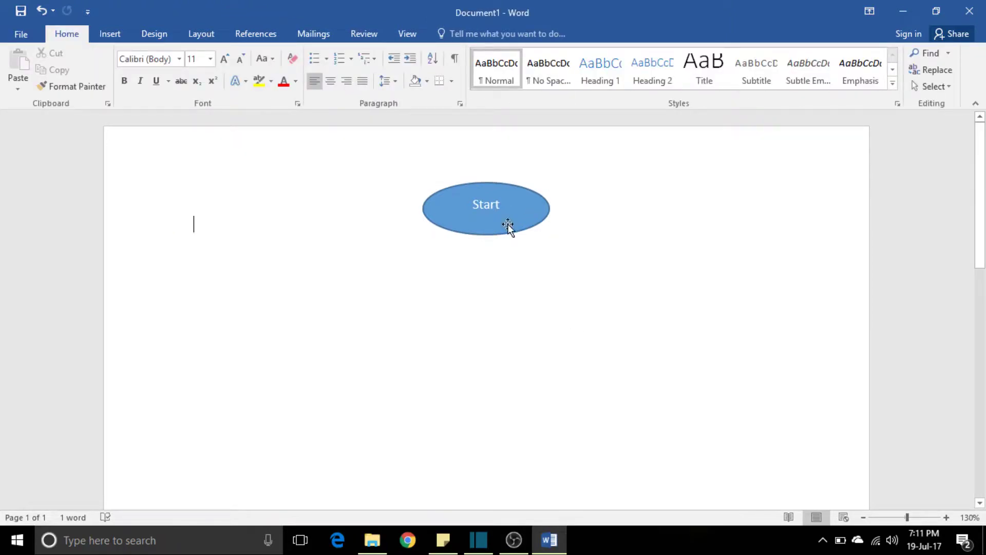
Draw a rectangle below the Start oval, centred under it.
{"action": "left_click", "coordinate": [124, 40]}
{"action": "left_click", "coordinate": [202, 86]}
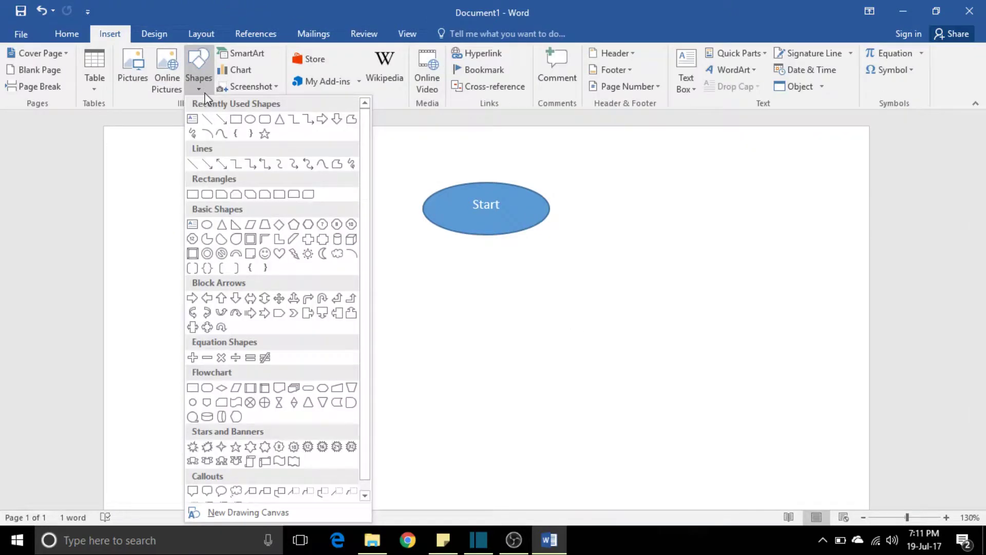
{"action": "left_click", "coordinate": [241, 124]}
{"action": "left_click_drag", "start_coordinate": [442, 281], "coordinate": [557, 337]}
{"action": "left_click_drag", "start_coordinate": [501, 311], "coordinate": [488, 311]}
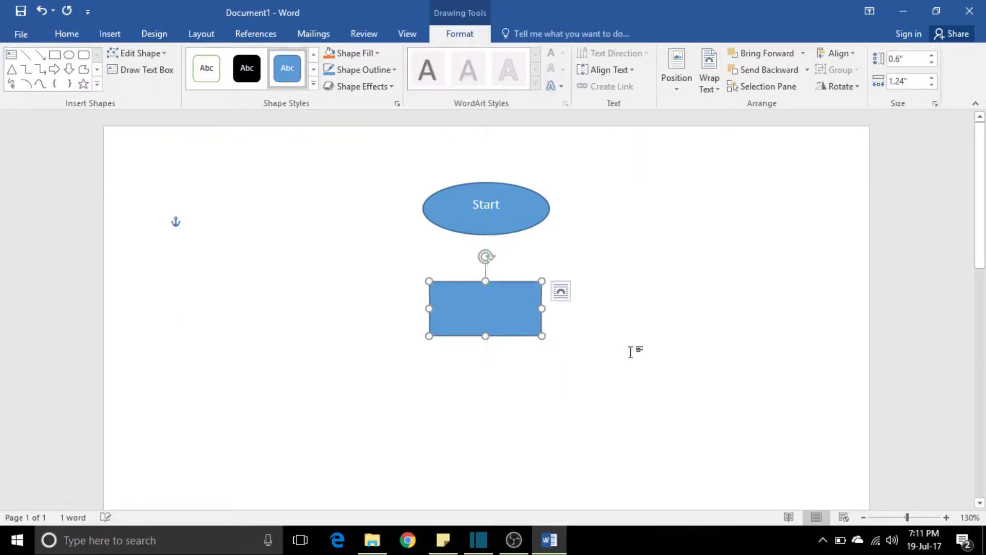
{"action": "left_click", "coordinate": [641, 293]}
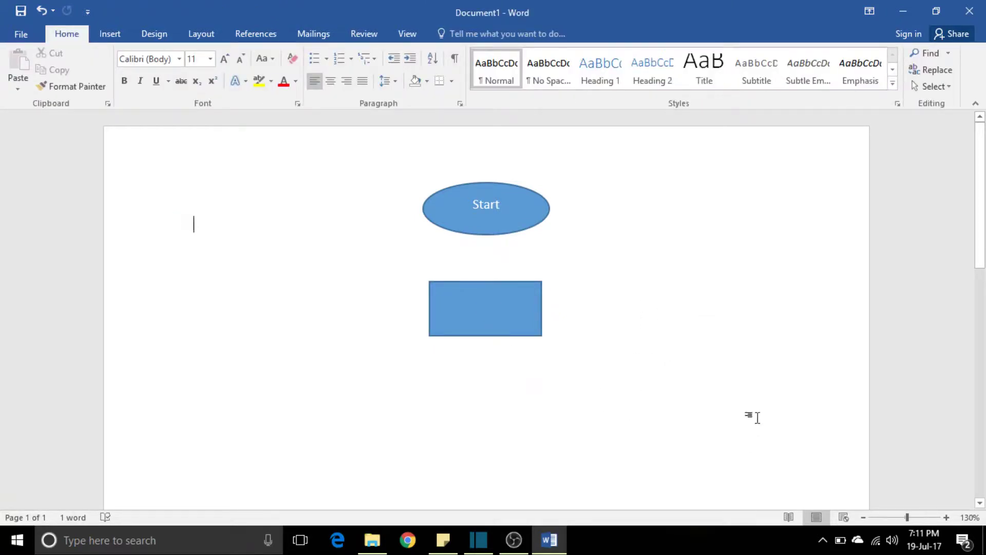
Draw a diamond below the rectangle and align it on the centre line.
{"action": "left_click", "coordinate": [110, 33]}
{"action": "left_click", "coordinate": [198, 77]}
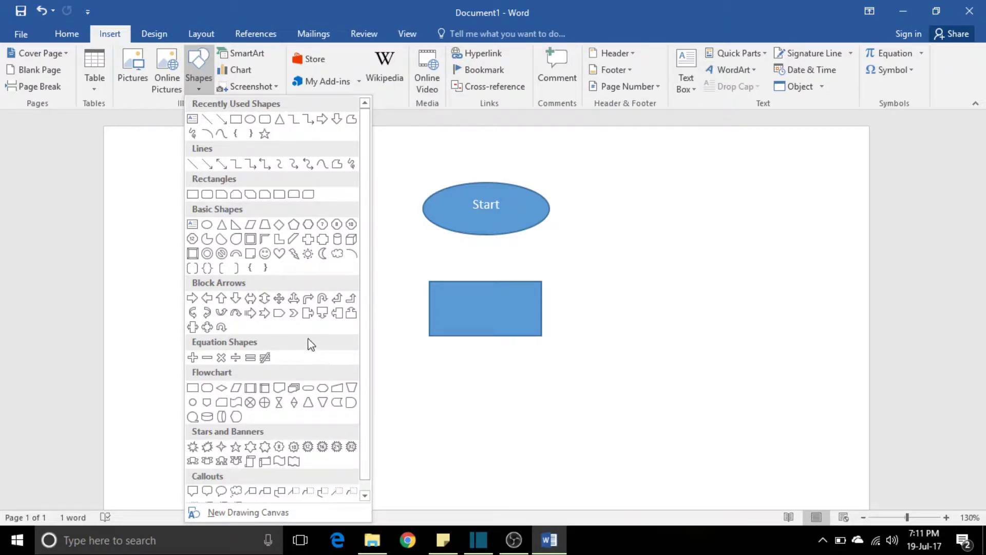
{"action": "left_click", "coordinate": [279, 224]}
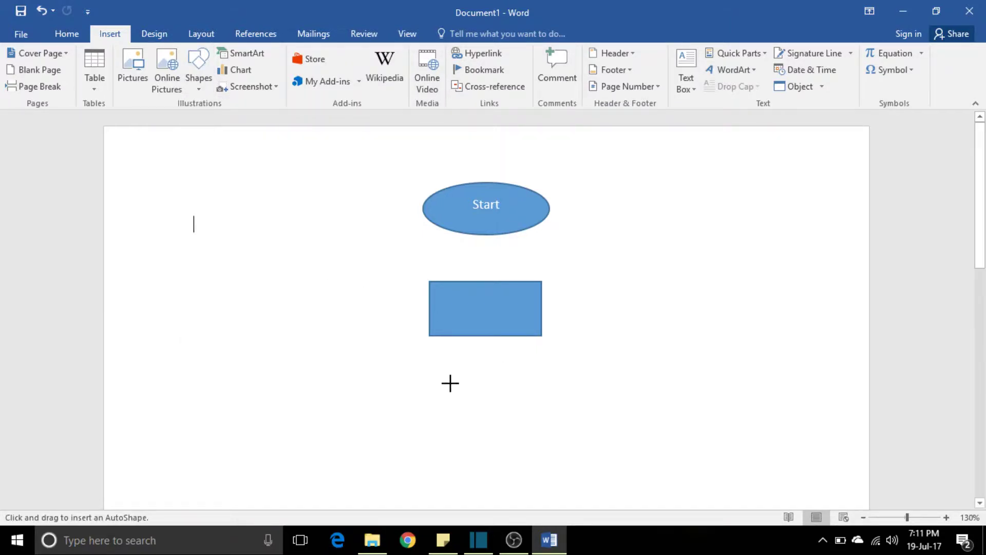
{"action": "mouse_move", "coordinate": [450, 382]}
{"action": "left_mouse_down"}
{"action": "mouse_move", "coordinate": [560, 449]}
{"action": "mouse_move", "coordinate": [560, 488]}
{"action": "left_mouse_up"}
{"action": "left_click_drag", "start_coordinate": [515, 446], "coordinate": [494, 443]}
{"action": "left_click", "coordinate": [631, 413]}
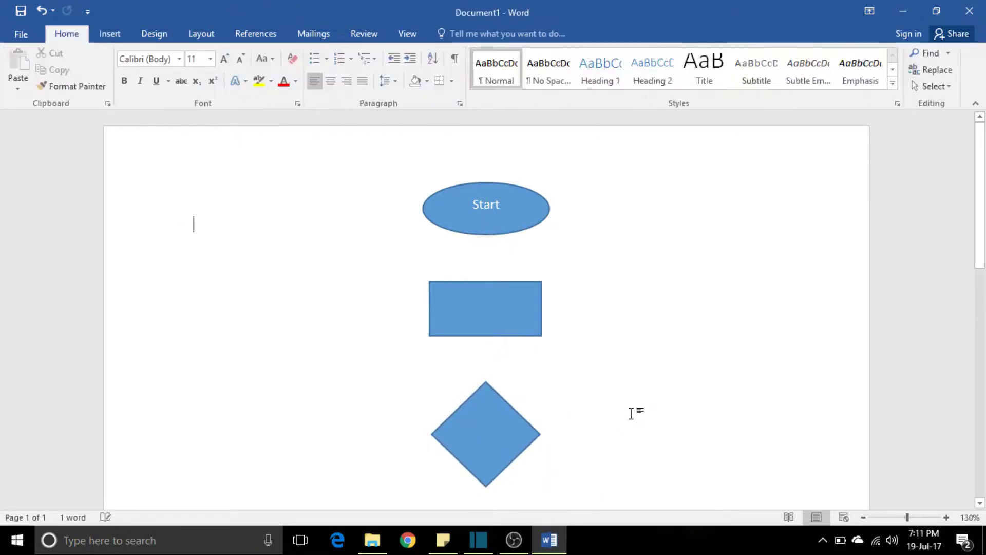
{"action": "left_click", "coordinate": [473, 210]}
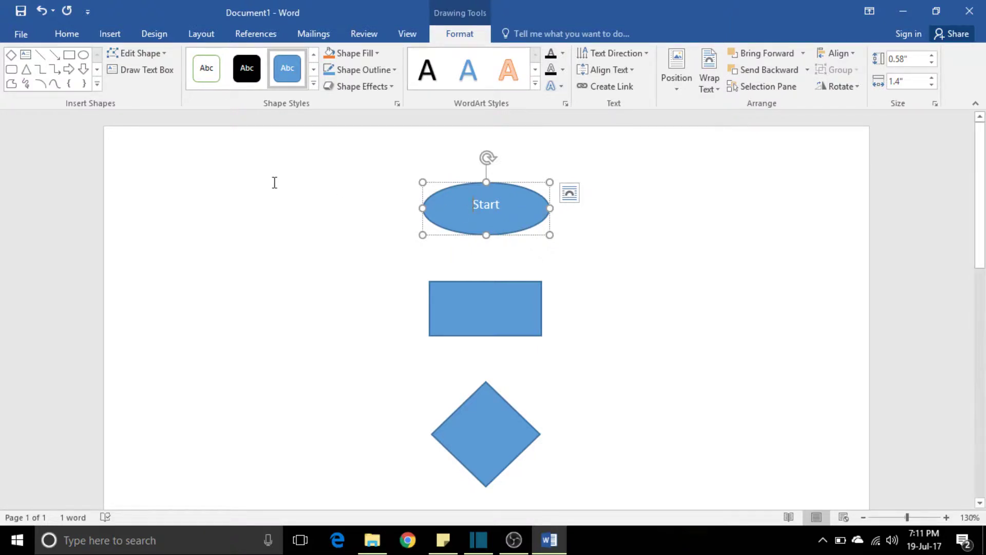
{"action": "left_click", "coordinate": [269, 202]}
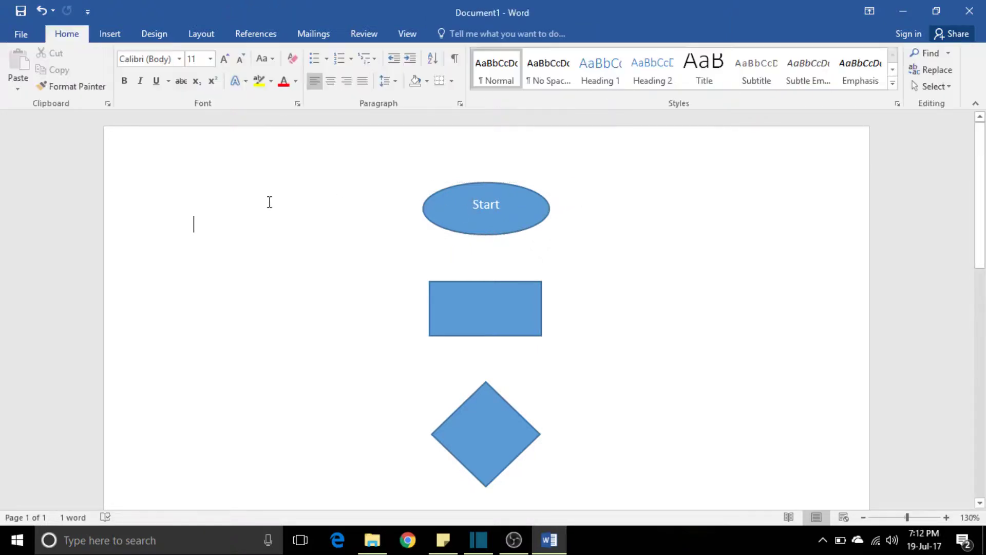
Draw a downward arrow from the Start oval to the top of the rectangle.
{"action": "left_click", "coordinate": [109, 35]}
{"action": "left_click", "coordinate": [199, 84]}
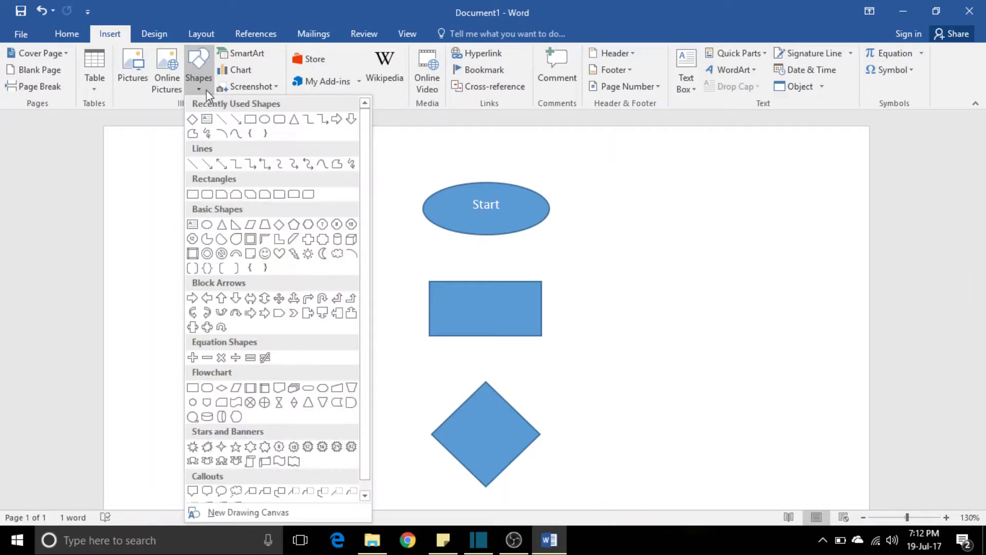
{"action": "left_click", "coordinate": [236, 121]}
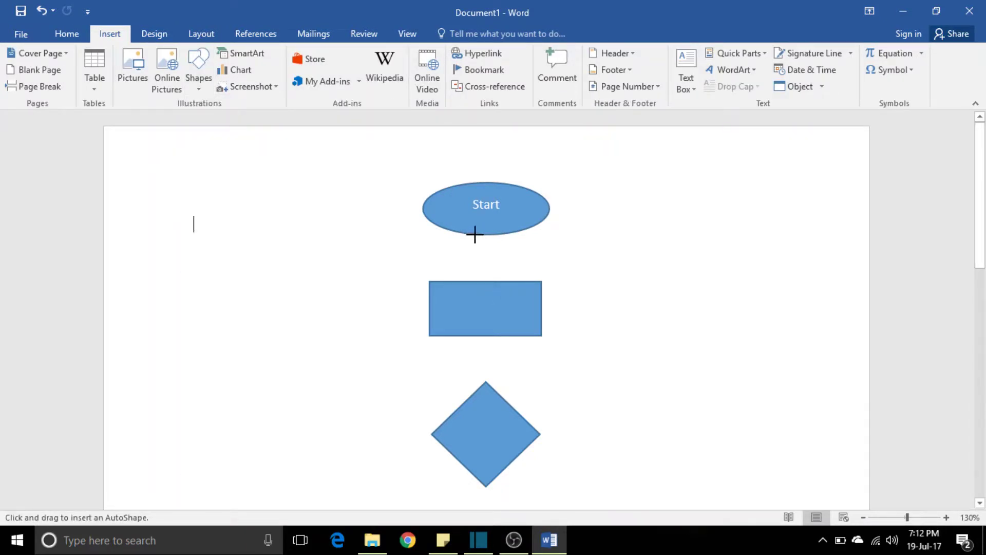
{"action": "left_click_drag", "start_coordinate": [475, 235], "coordinate": [476, 280]}
{"action": "left_click", "coordinate": [591, 281]}
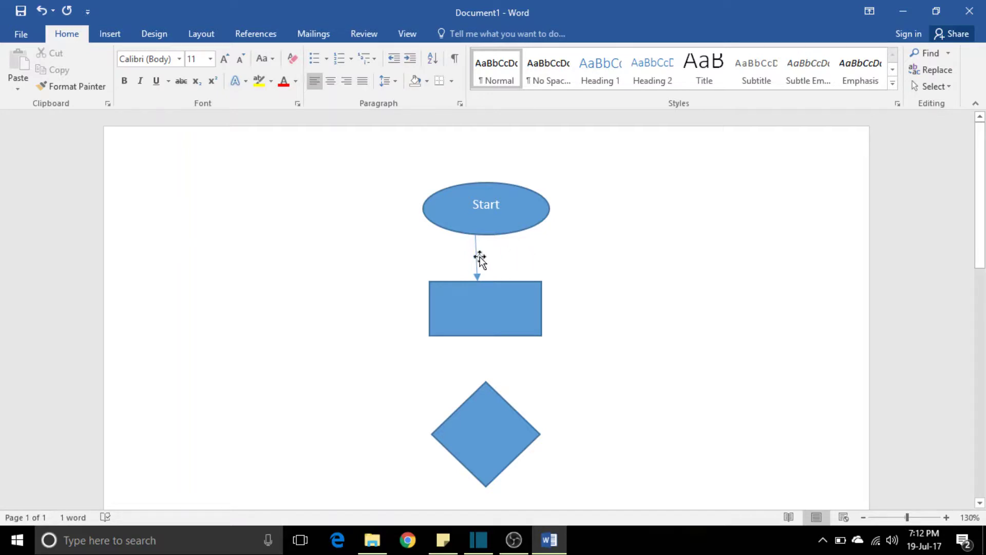
Shift the arrow onto the shapes' centre line and reselect it.
{"action": "left_click_drag", "start_coordinate": [476, 257], "coordinate": [489, 255]}
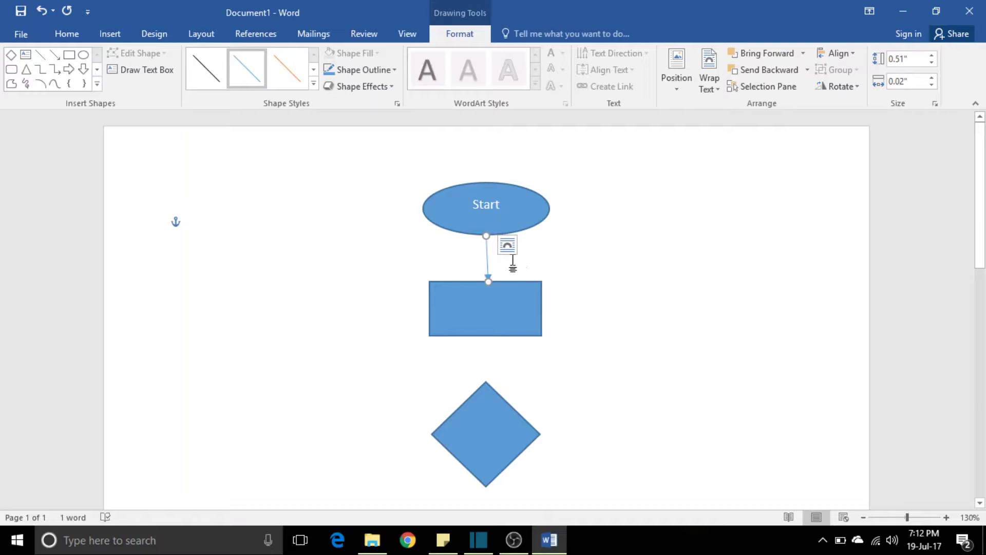
{"action": "left_click", "coordinate": [557, 273]}
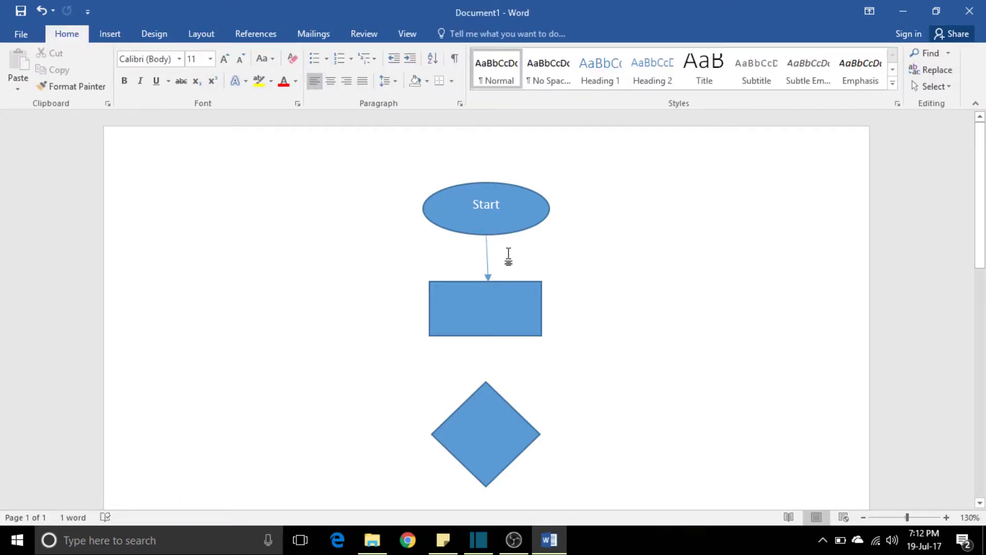
{"action": "left_click", "coordinate": [486, 256]}
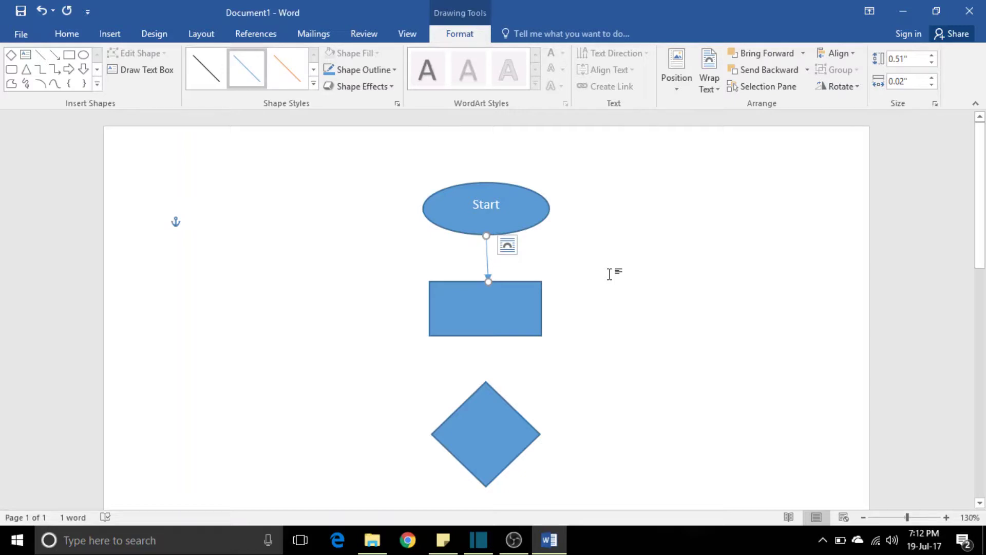
{"action": "left_click", "coordinate": [946, 517]}
{"action": "left_click", "coordinate": [946, 517]}
{"action": "left_click", "coordinate": [945, 518]}
{"action": "left_click", "coordinate": [946, 517]}
{"action": "left_click", "coordinate": [946, 517]}
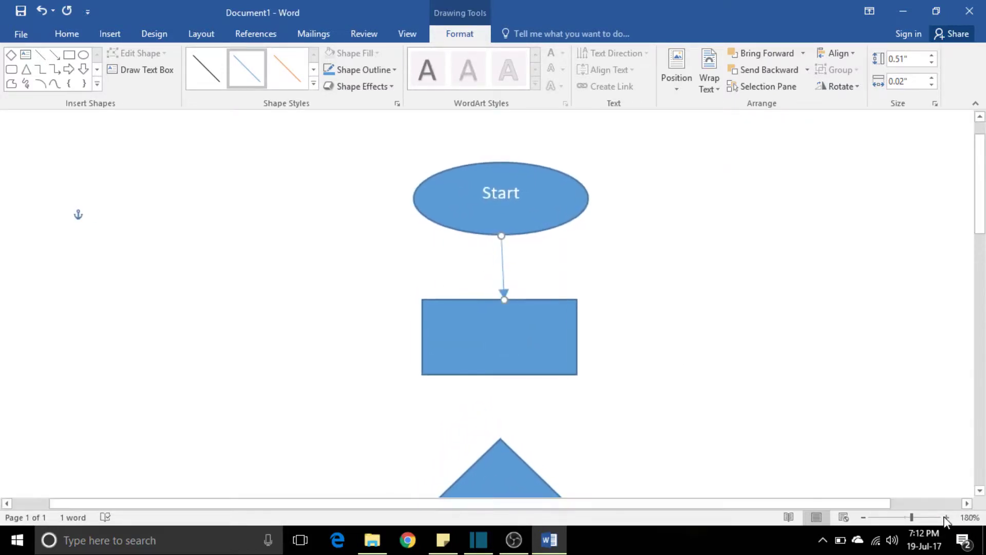
{"action": "left_click", "coordinate": [780, 344]}
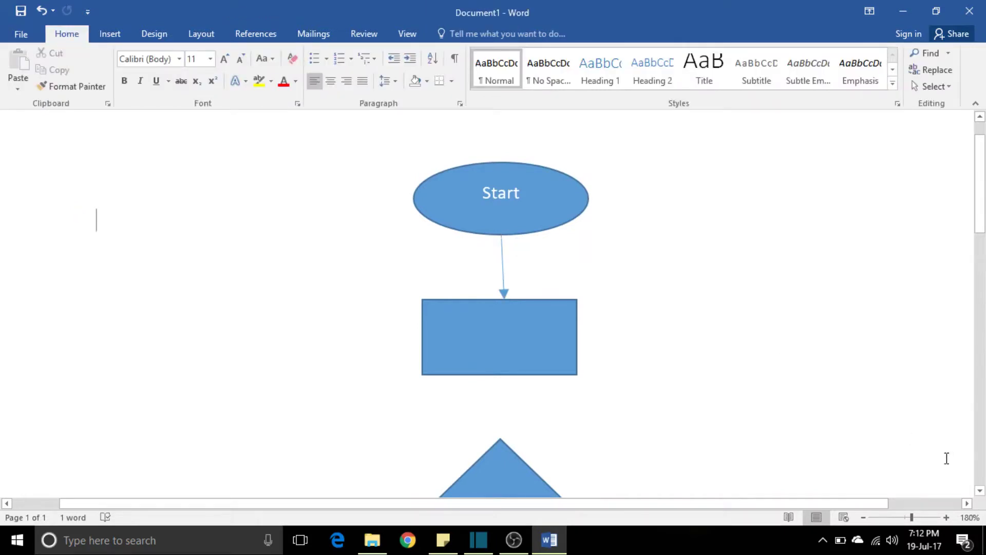
{"action": "left_click", "coordinate": [946, 517]}
{"action": "left_click", "coordinate": [946, 517]}
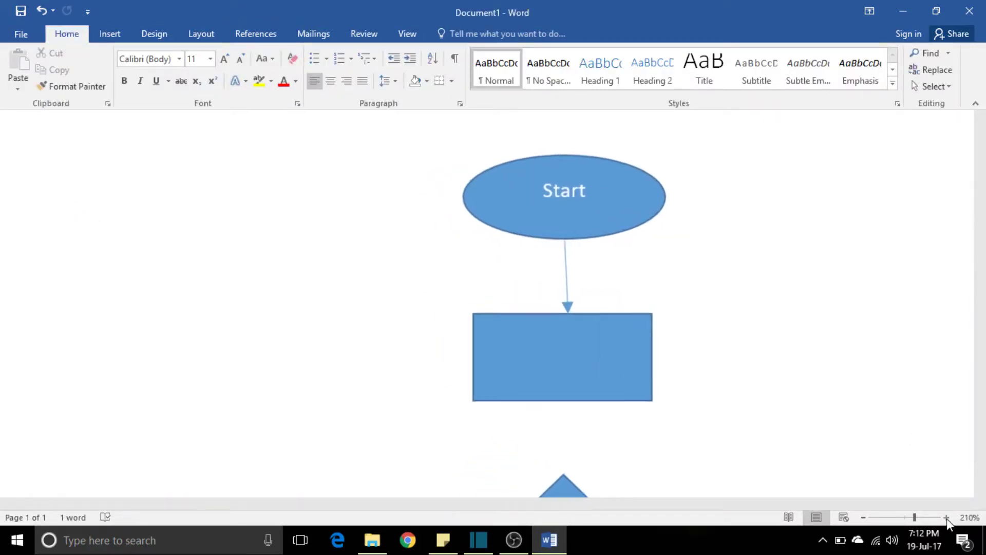
{"action": "left_click", "coordinate": [946, 517]}
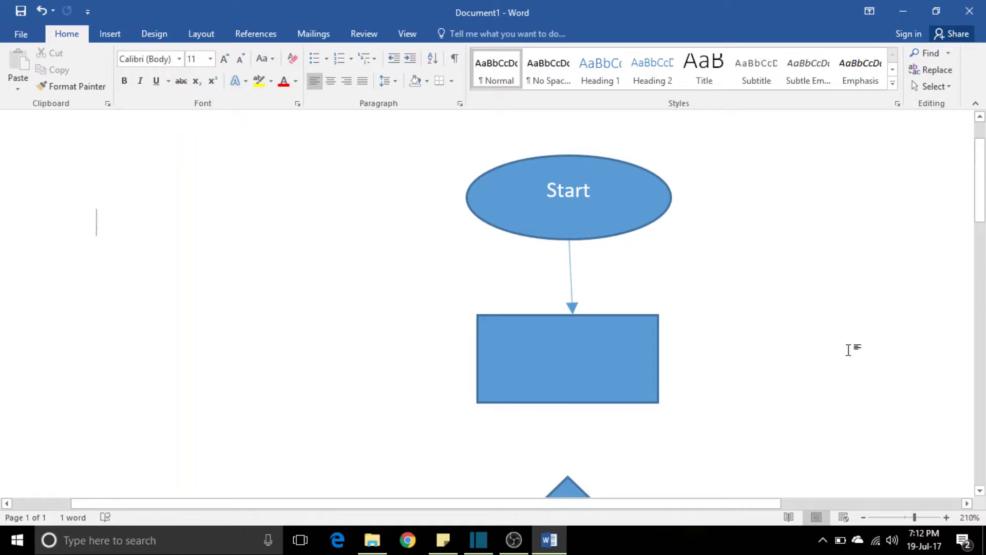
{"action": "left_click", "coordinate": [863, 517]}
{"action": "left_click", "coordinate": [863, 517]}
{"action": "left_click", "coordinate": [863, 517]}
{"action": "left_click", "coordinate": [863, 517]}
{"action": "left_click", "coordinate": [863, 517]}
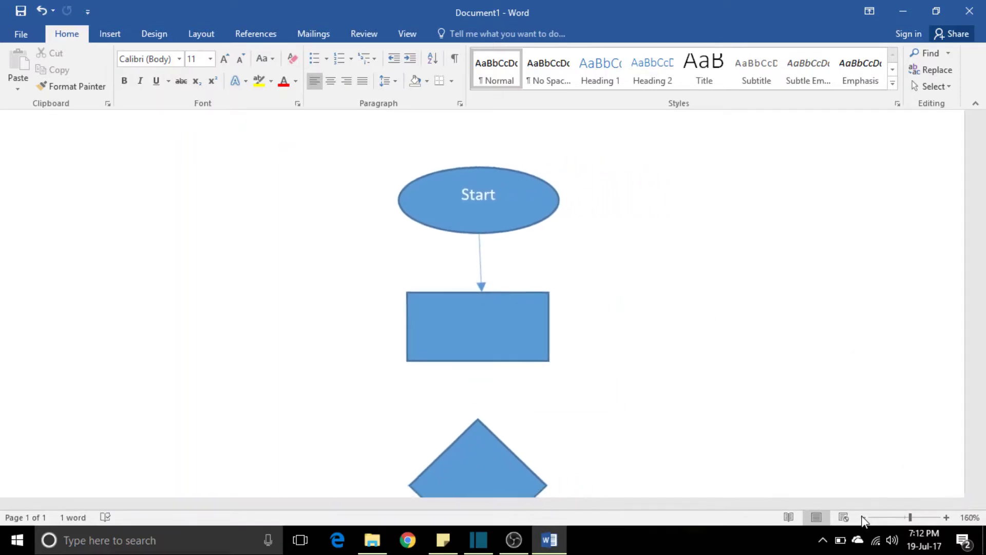
{"action": "left_click", "coordinate": [863, 517]}
{"action": "left_click", "coordinate": [863, 517]}
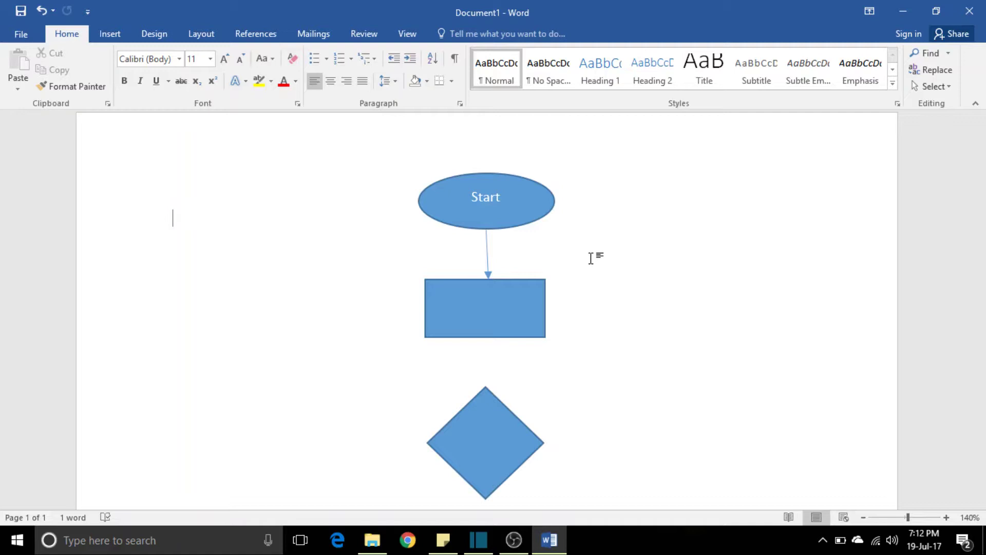
{"action": "left_click", "coordinate": [487, 249]}
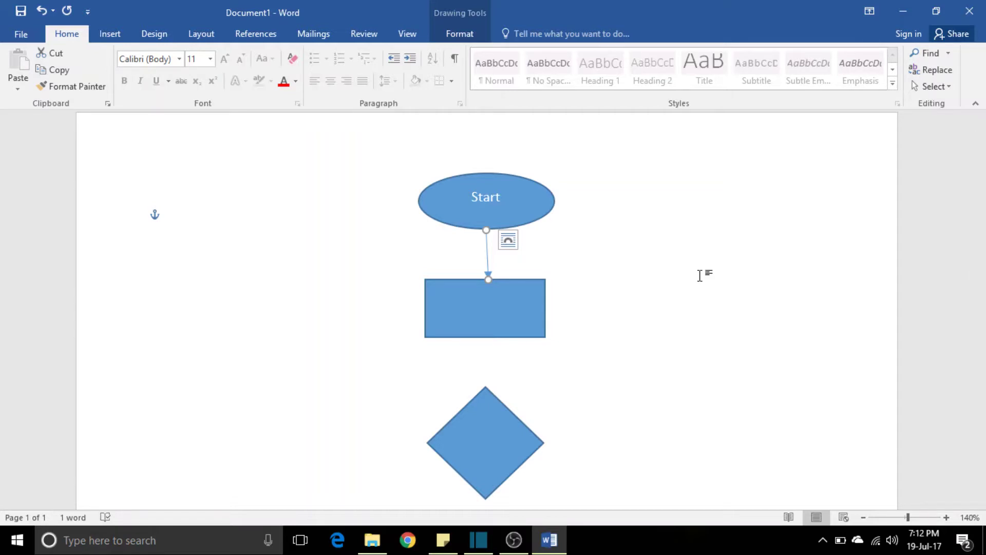
Delete the selected slanted arrow linking the Start oval and rectangle.
{"action": "key", "text": "Delete"}
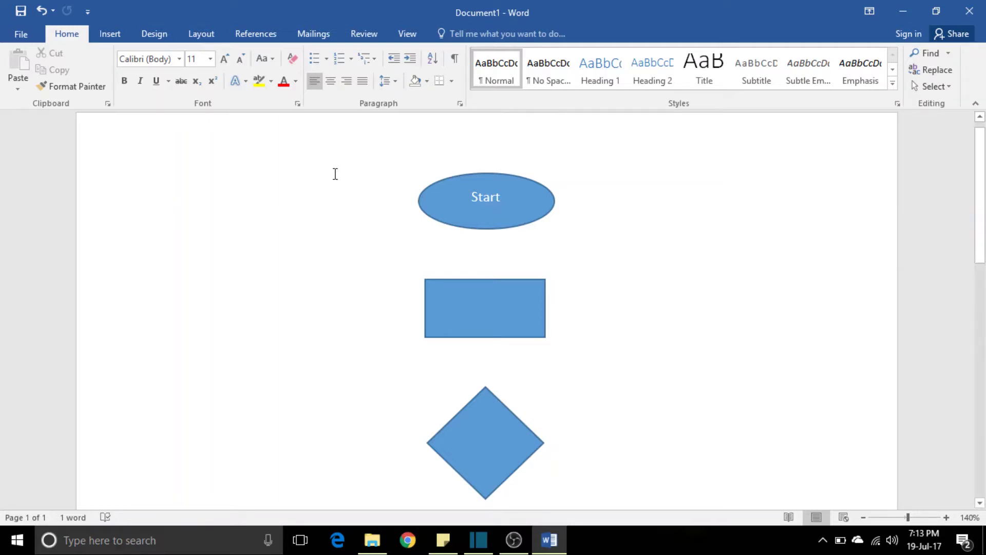
Shift-drag a perfectly vertical arrow from the Start oval down to the rectangle.
{"action": "left_click", "coordinate": [110, 34]}
{"action": "left_click", "coordinate": [204, 91]}
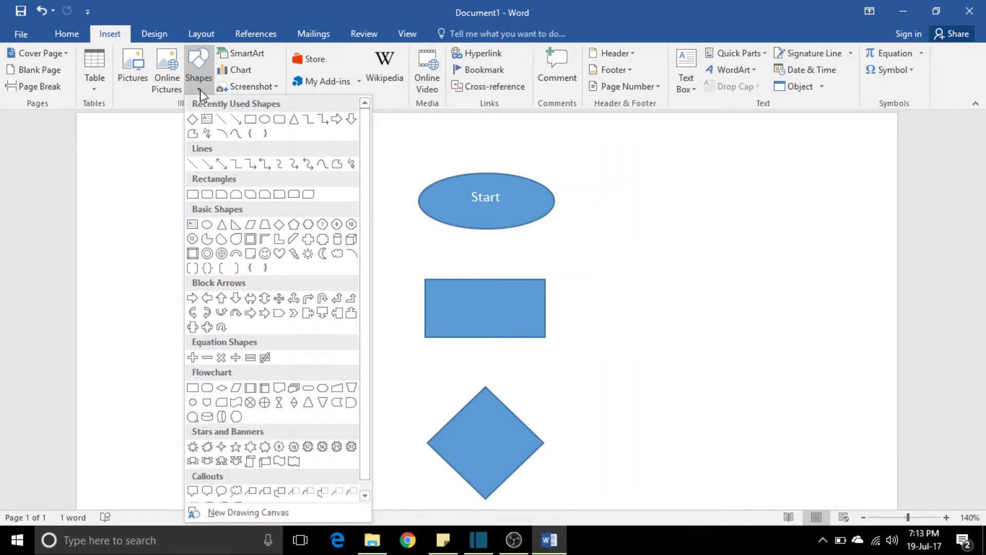
{"action": "left_click", "coordinate": [229, 113]}
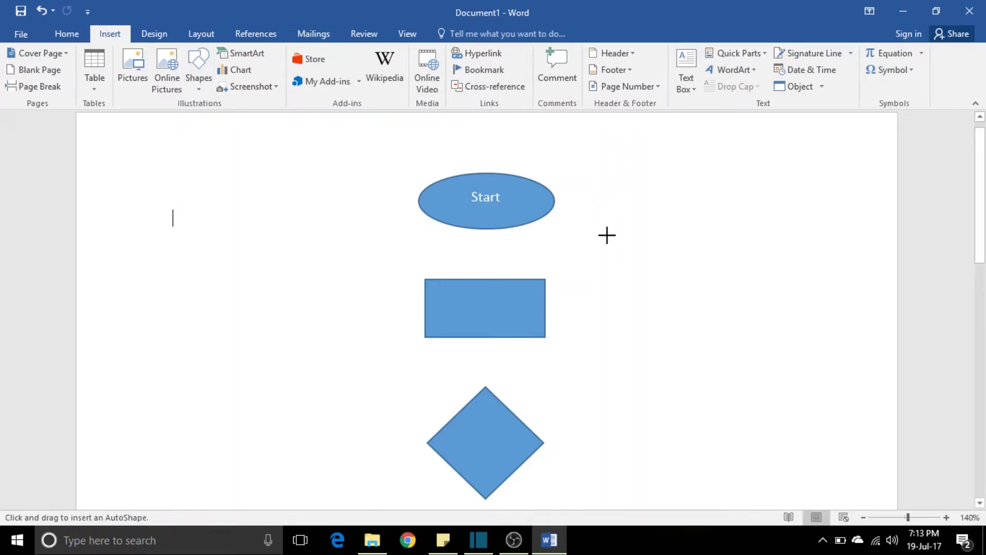
{"action": "left_click_drag", "start_coordinate": [483, 229], "coordinate": [486, 278]}
{"action": "left_click", "coordinate": [627, 280]}
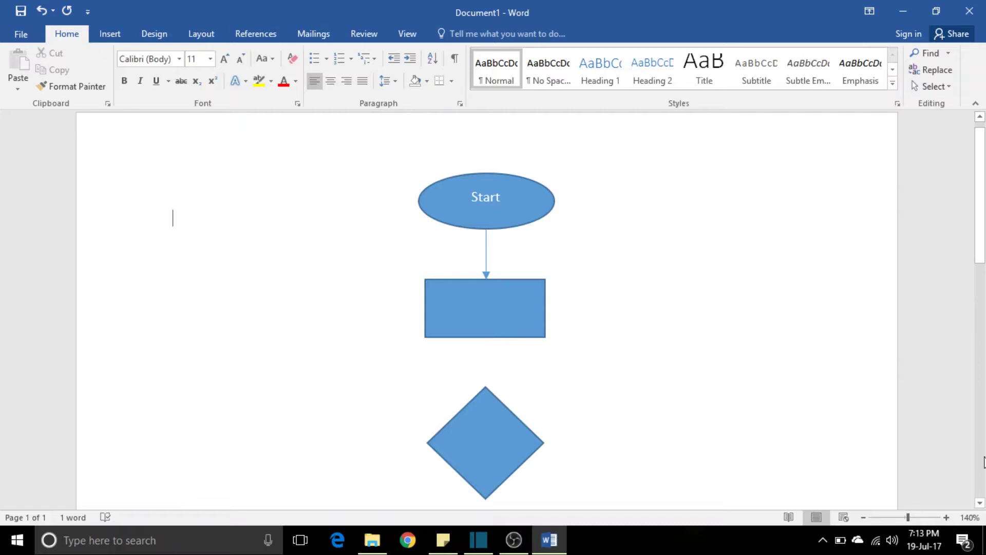
{"action": "left_click", "coordinate": [946, 517]}
{"action": "left_click", "coordinate": [946, 517]}
{"action": "left_click", "coordinate": [946, 517]}
{"action": "left_click", "coordinate": [946, 517]}
{"action": "left_click", "coordinate": [946, 517]}
{"action": "left_click", "coordinate": [945, 517]}
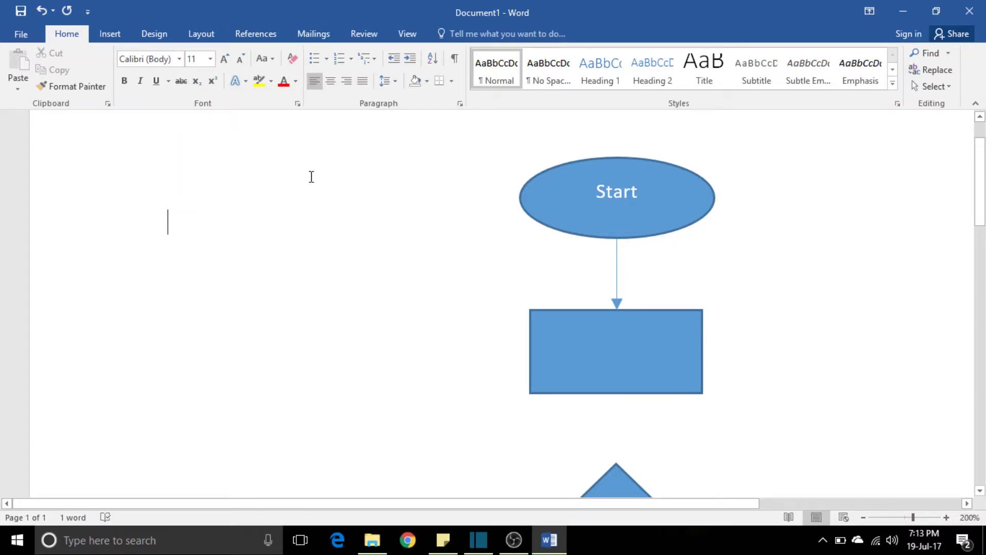
Draw a straight right-pointing horizontal arrow left of the Start oval.
{"action": "left_click", "coordinate": [110, 33]}
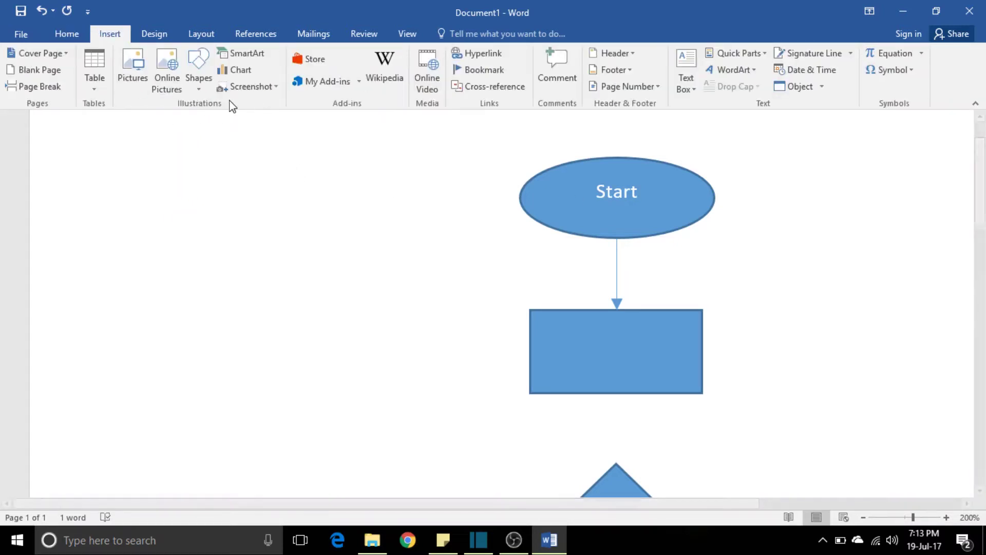
{"action": "left_click", "coordinate": [197, 88]}
{"action": "left_click", "coordinate": [236, 119]}
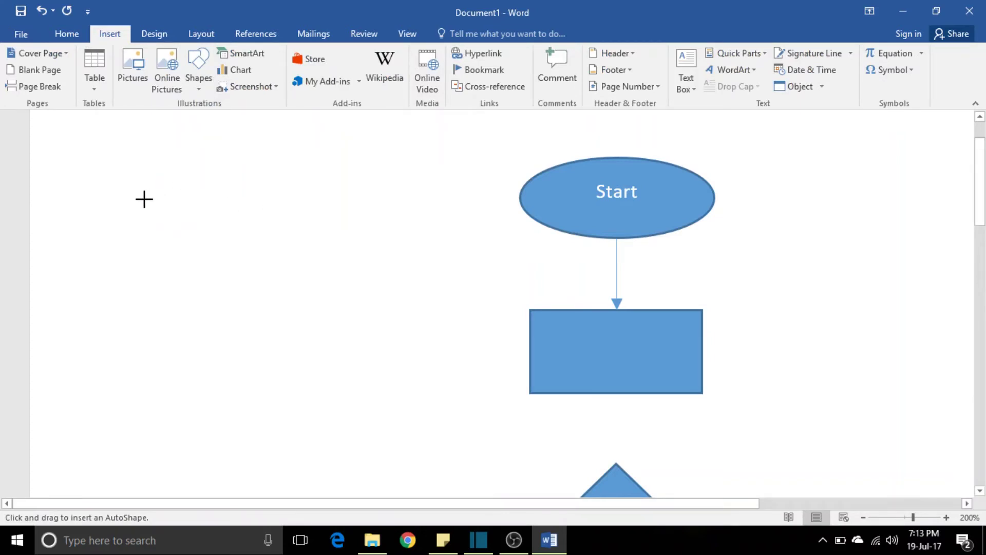
{"action": "mouse_move", "coordinate": [145, 200]}
{"action": "left_mouse_down"}
{"action": "mouse_move", "coordinate": [389, 200]}
{"action": "mouse_move", "coordinate": [444, 231]}
{"action": "left_mouse_up"}
{"action": "left_click", "coordinate": [243, 275]}
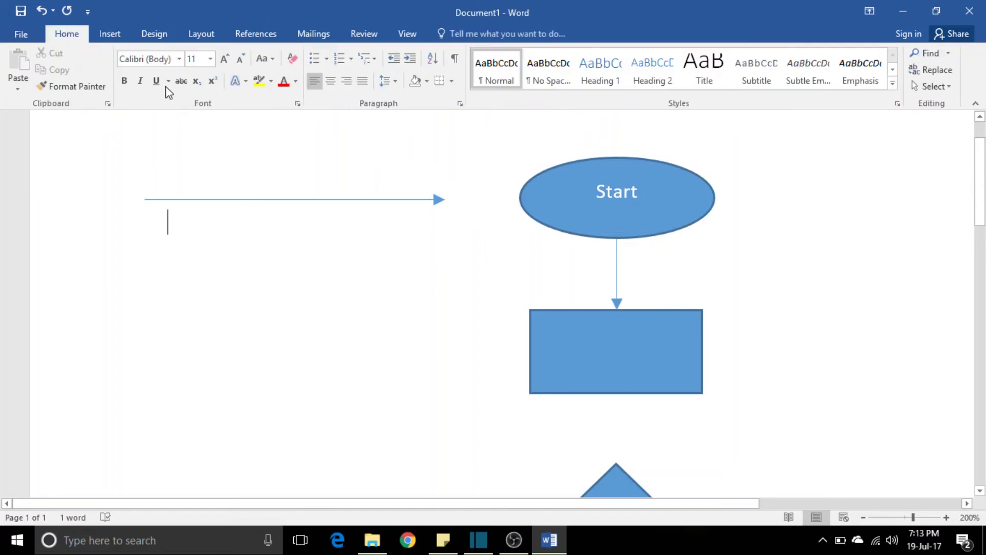
Draw two straight downward vertical arrows, one crossing the horizontal arrow.
{"action": "left_click", "coordinate": [110, 33]}
{"action": "left_click", "coordinate": [202, 88]}
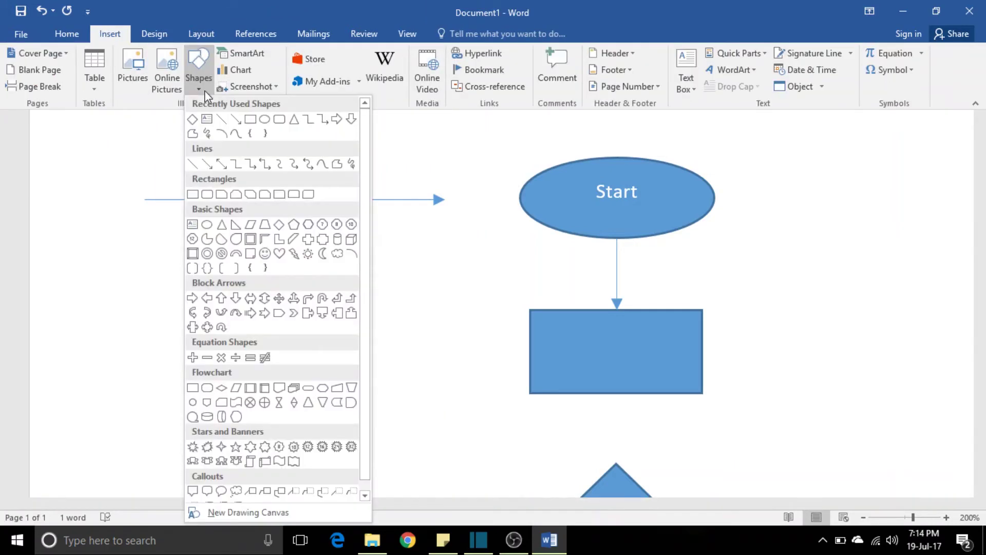
{"action": "left_click", "coordinate": [238, 120]}
{"action": "left_click_drag", "start_coordinate": [247, 239], "coordinate": [247, 411]}
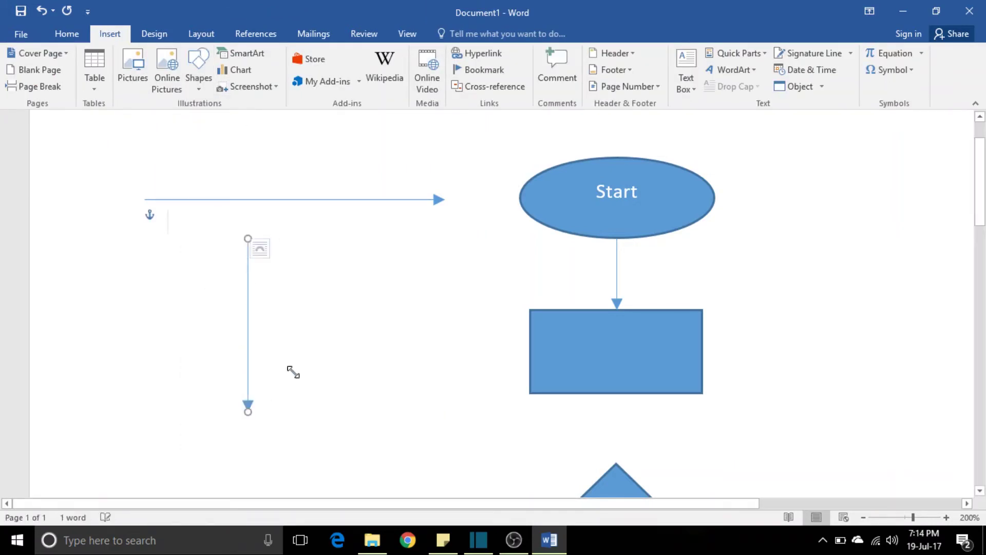
{"action": "left_click", "coordinate": [110, 33]}
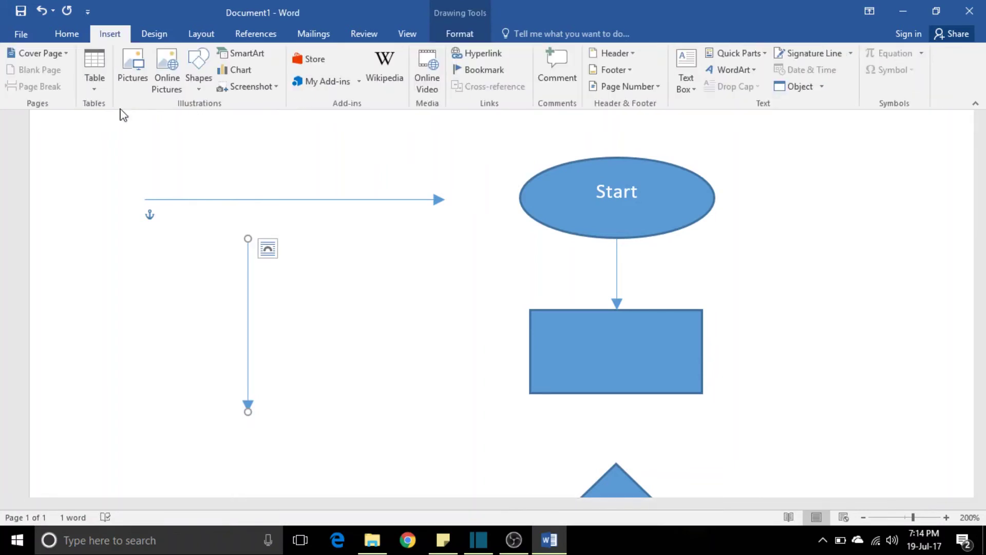
{"action": "left_click", "coordinate": [198, 72]}
{"action": "left_click", "coordinate": [226, 115]}
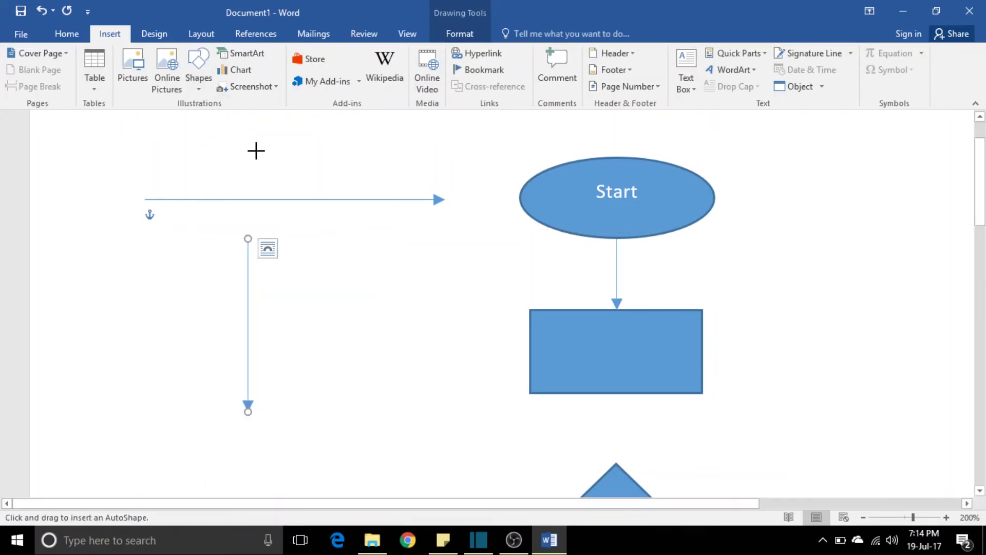
{"action": "left_click_drag", "start_coordinate": [341, 181], "coordinate": [343, 409]}
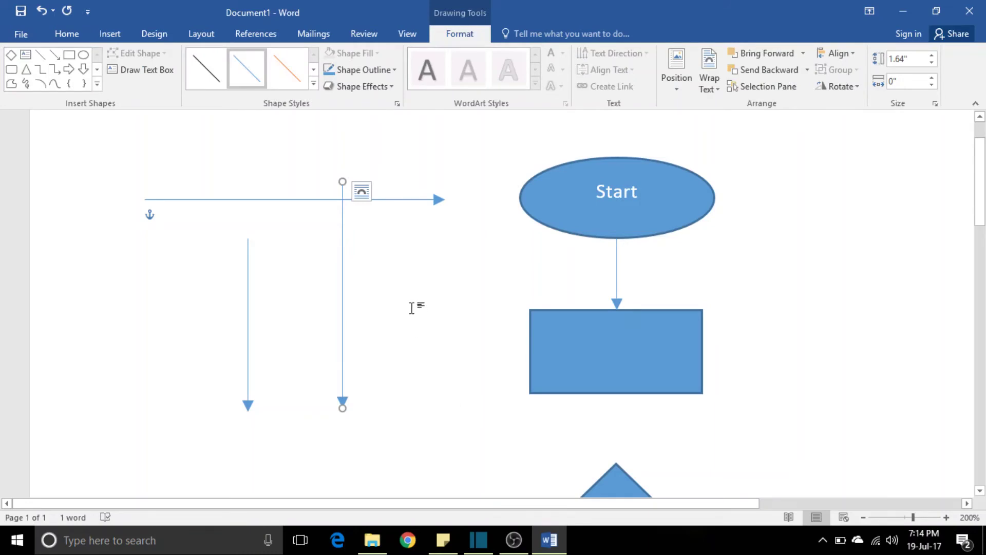
{"action": "left_click", "coordinate": [416, 328]}
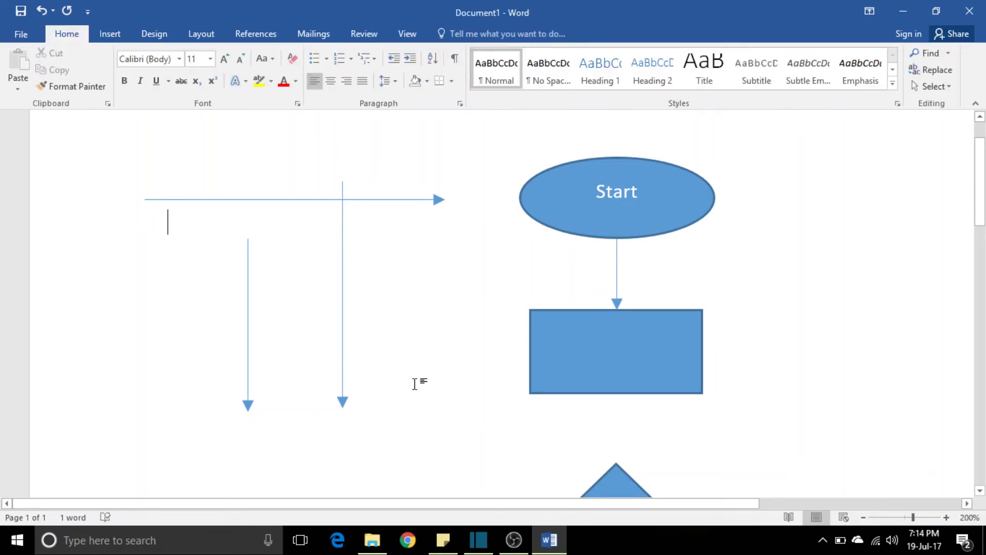